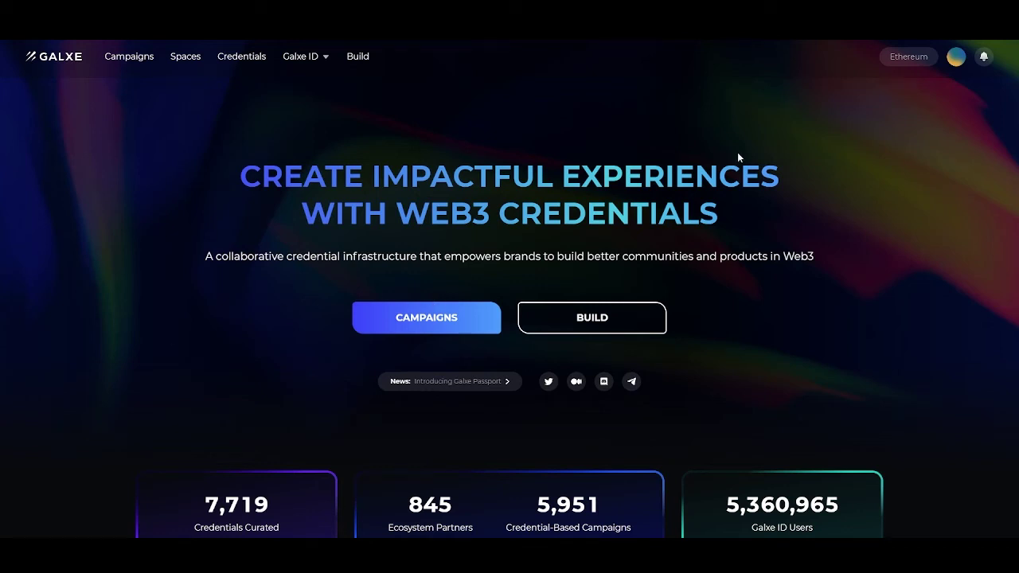
Go to the account's own spaces and enter the Galxe space.
click(955, 62)
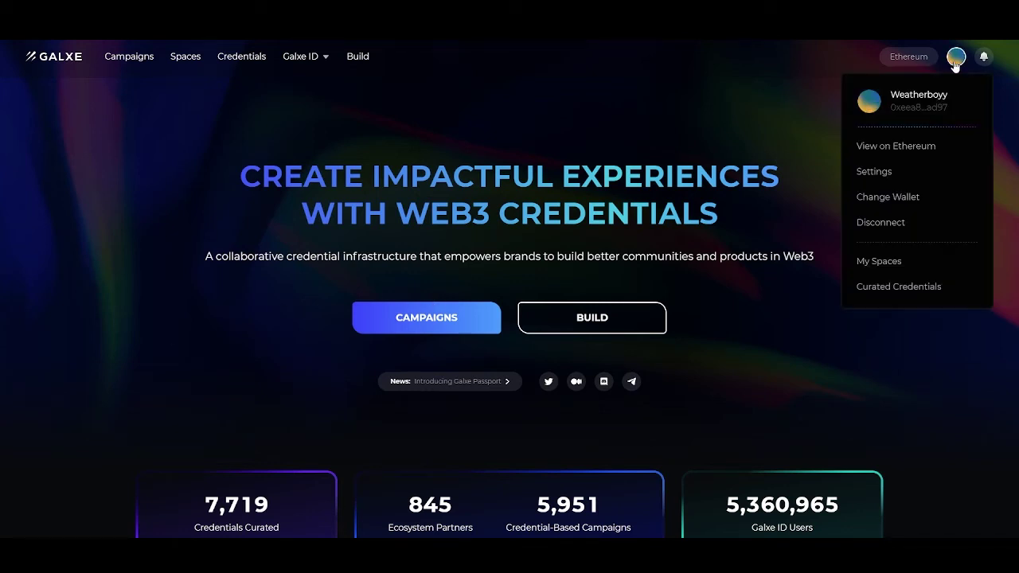
click(878, 261)
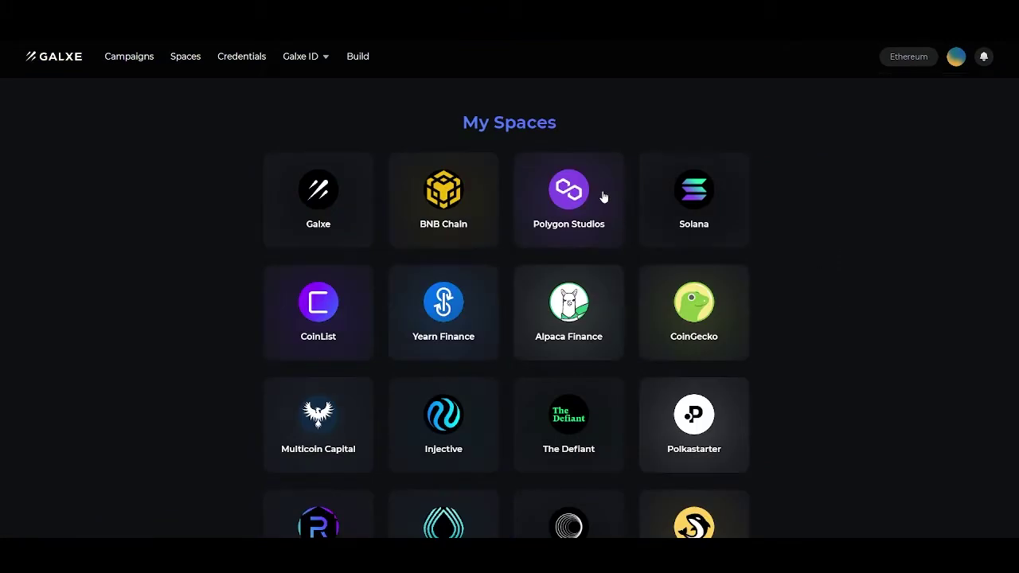
click(315, 192)
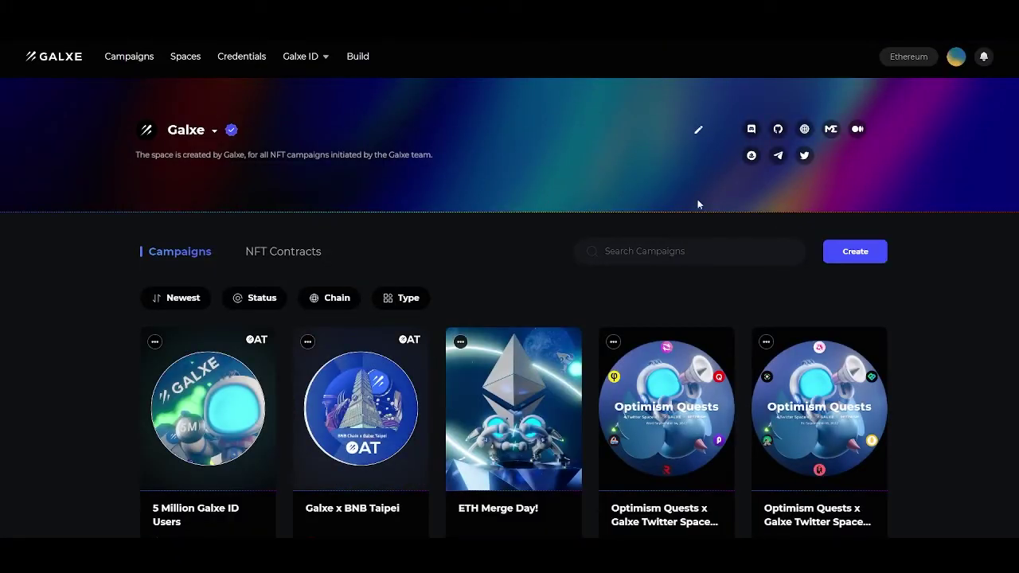
Start creating a new campaign in the Galxe space with Galxe OAT as its type.
click(849, 255)
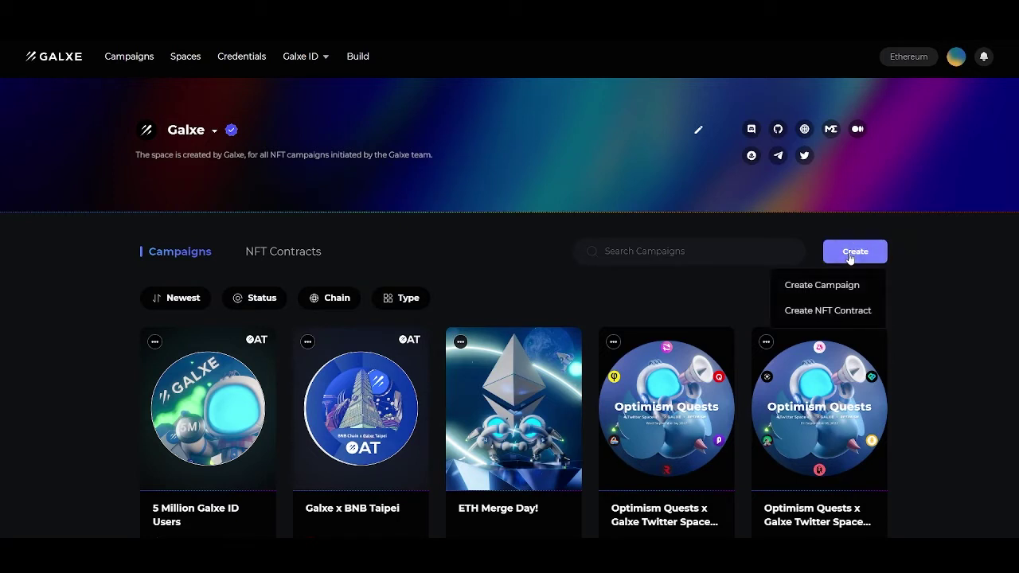
click(815, 285)
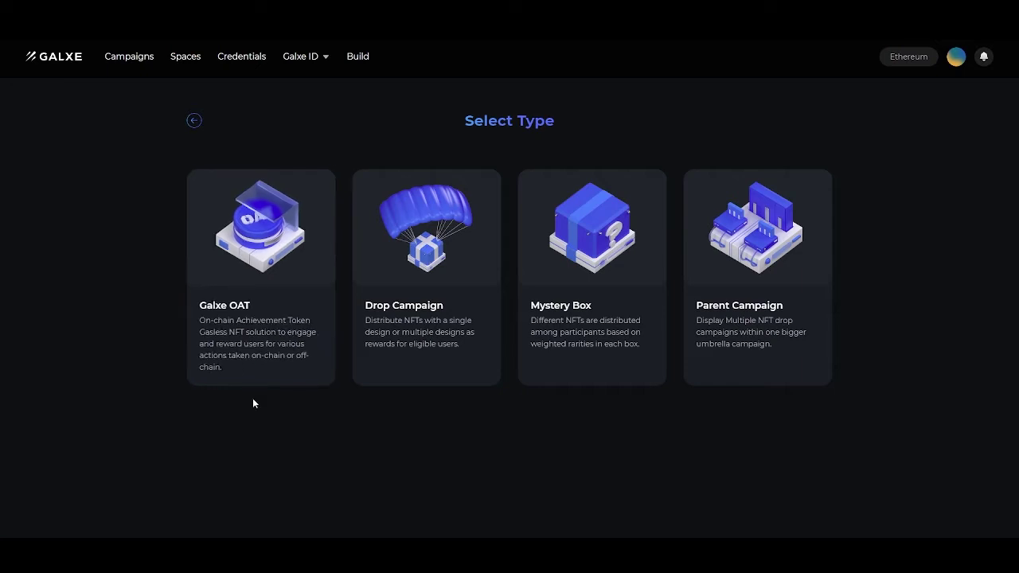
click(266, 307)
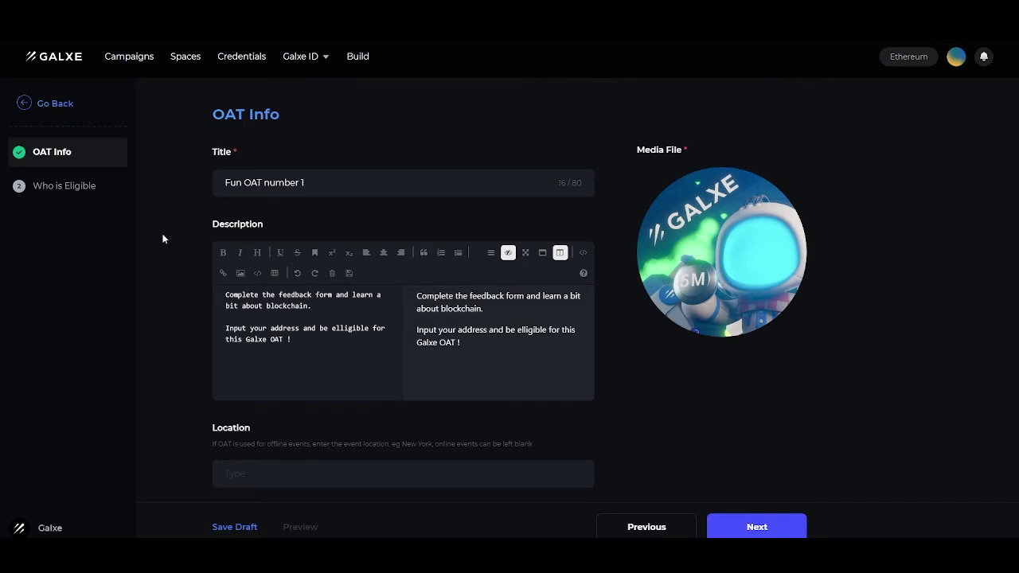
Review the OAT's info settings and the networks offered for the campaign.
scroll(163, 239, down, 4)
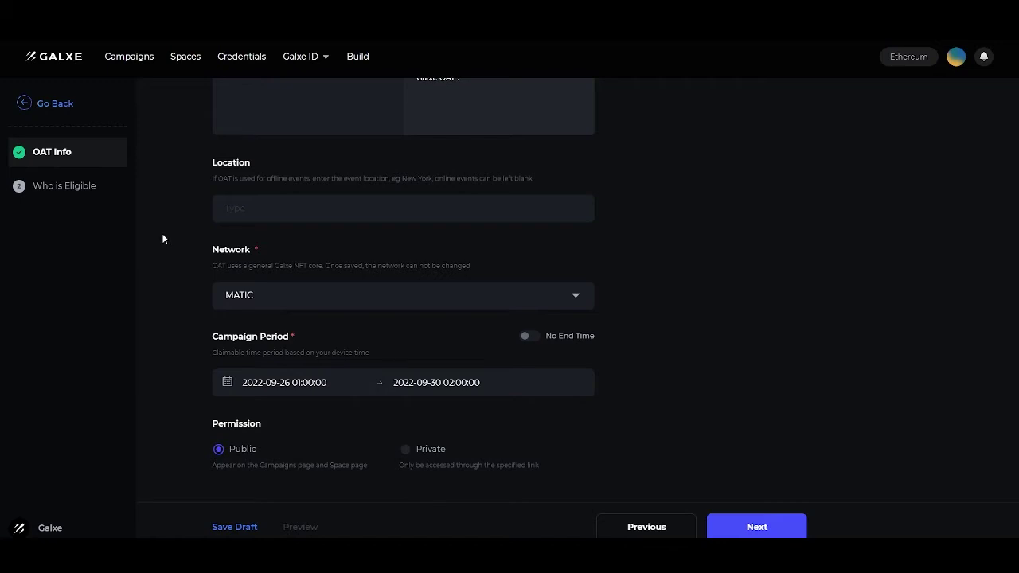
scroll(163, 238, down, 1)
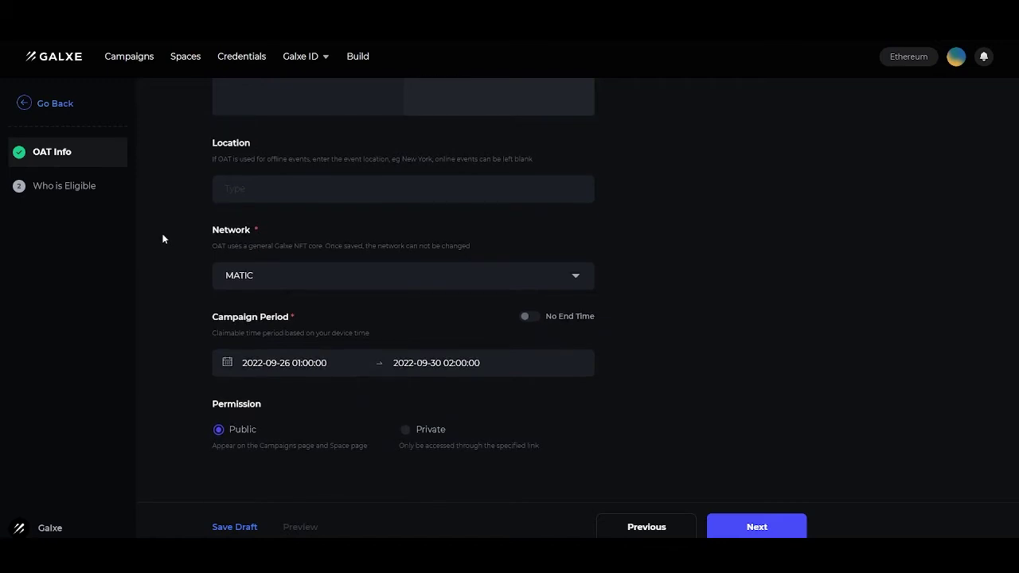
click(294, 278)
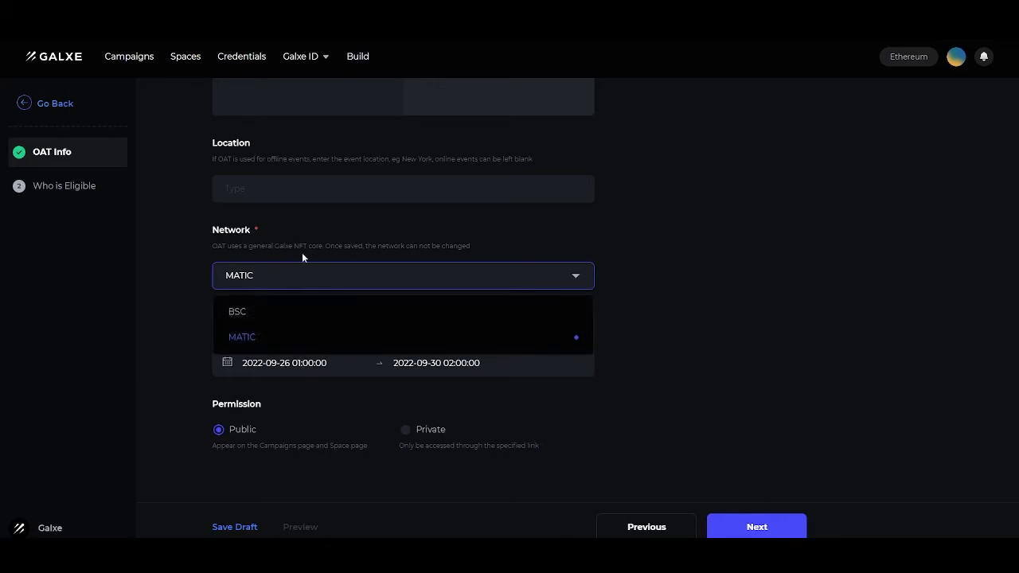
click(105, 239)
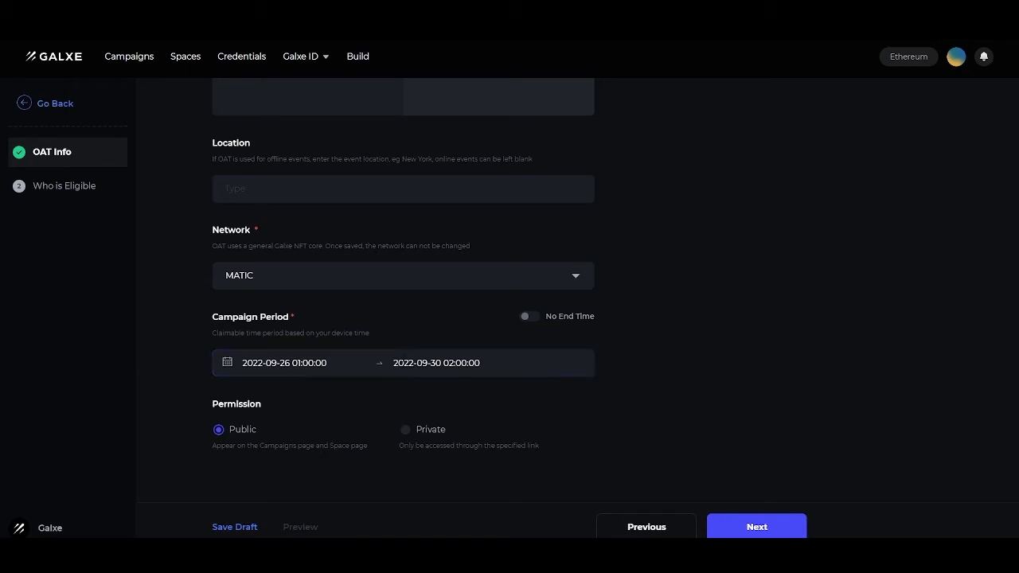
Give the campaign period no end time and proceed to the eligibility settings.
click(525, 316)
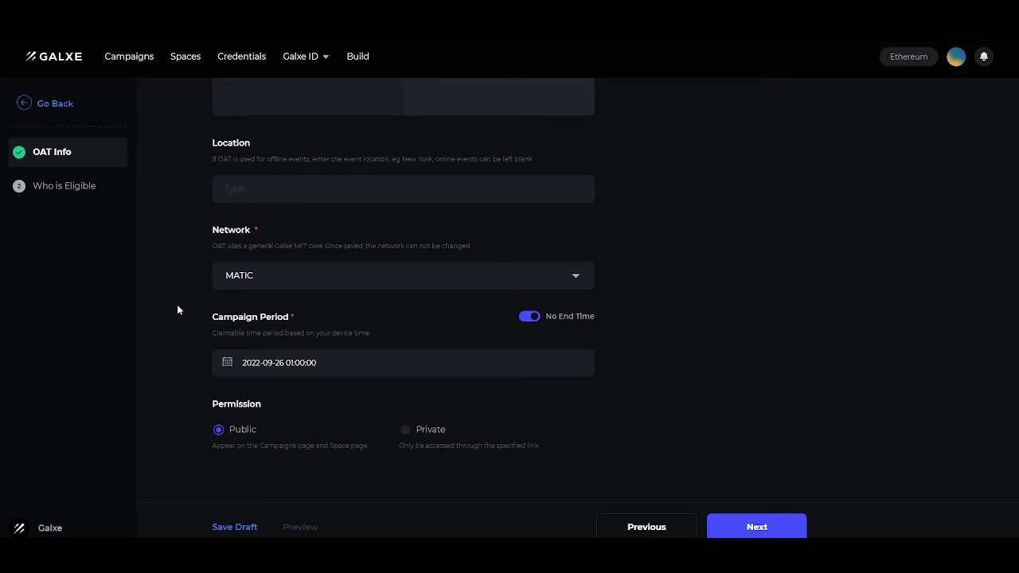
scroll(168, 302, up, 3)
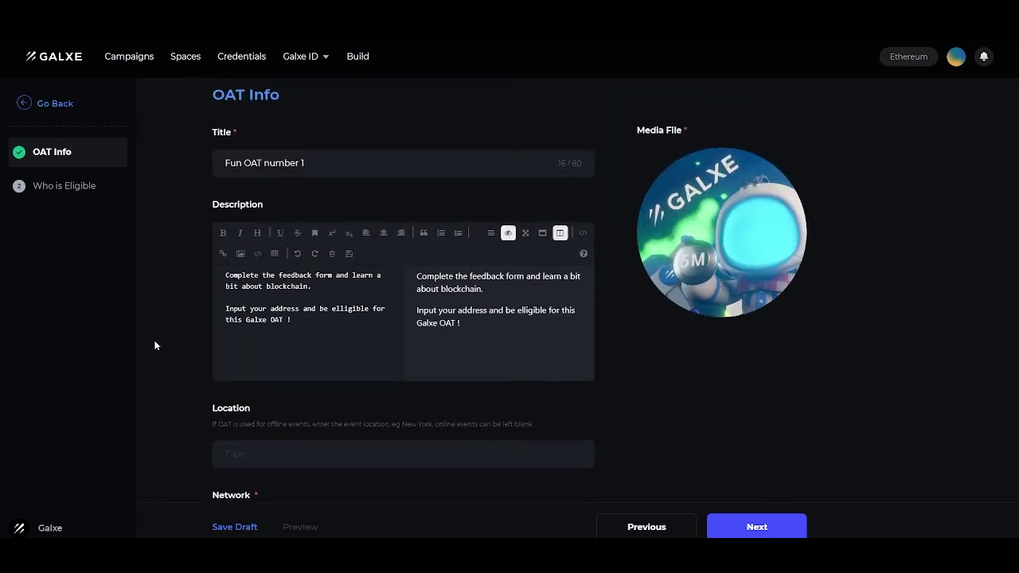
click(755, 528)
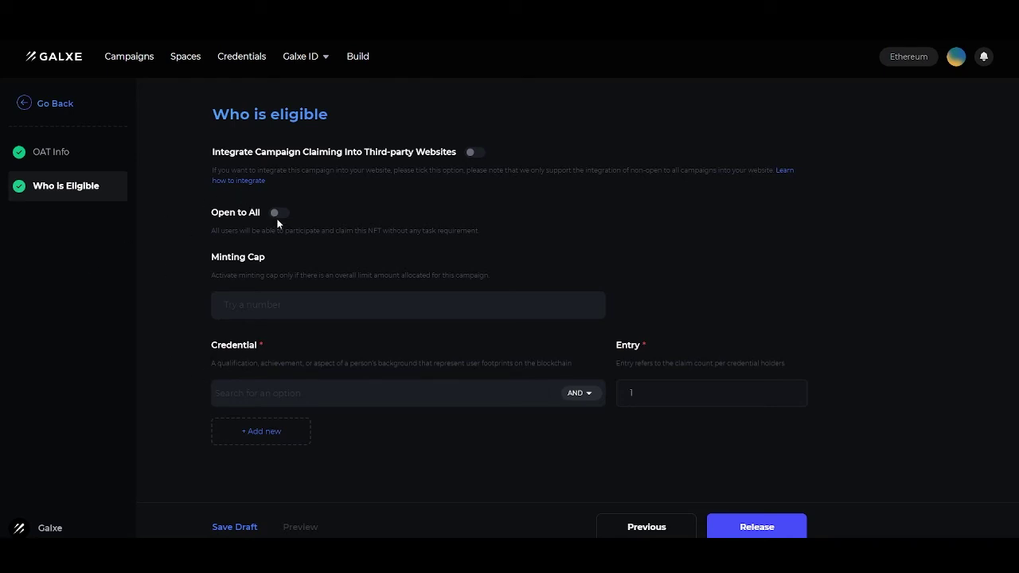
click(277, 217)
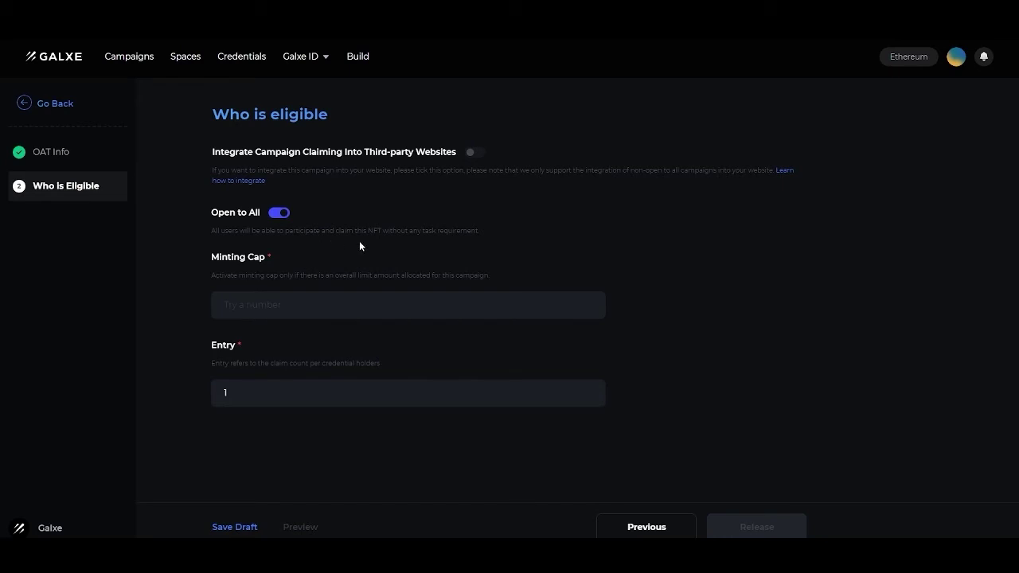
click(280, 216)
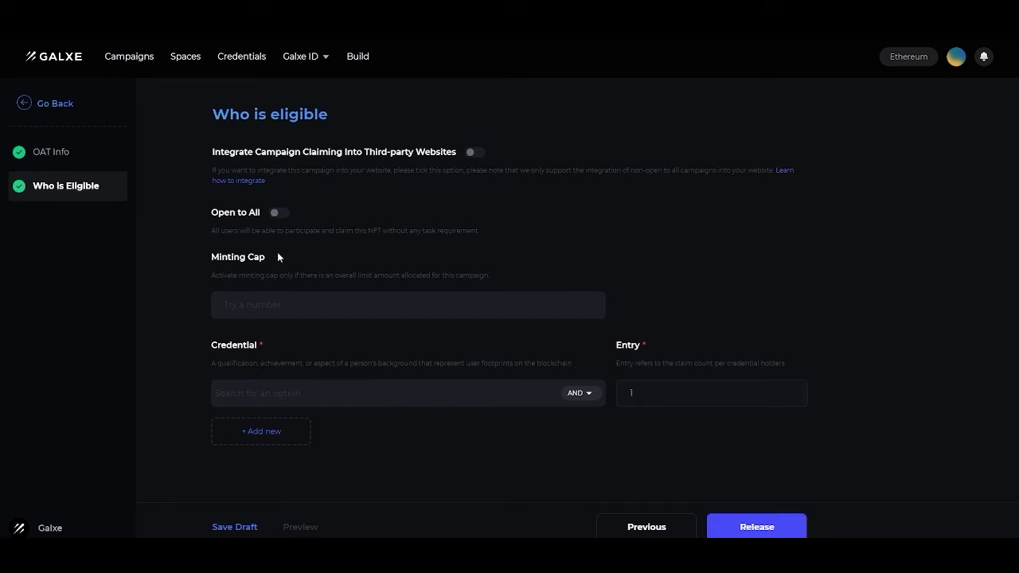
text(1000)
key(BackSpace)
key(BackSpace)
key(BackSpace)
key(BackSpace)
Require the Like & retweet post credential in the first credential row.
click(267, 393)
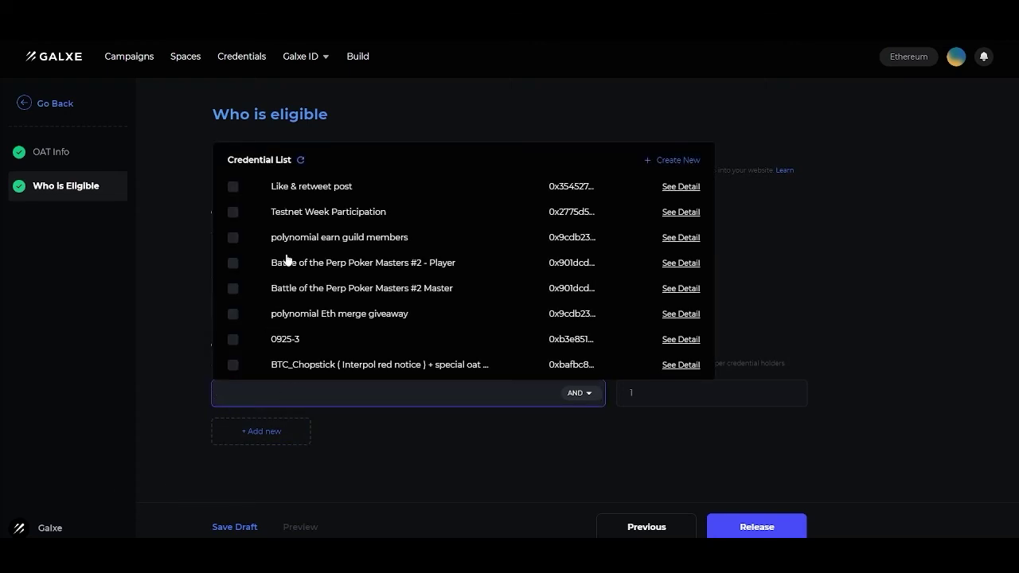
click(304, 188)
click(360, 457)
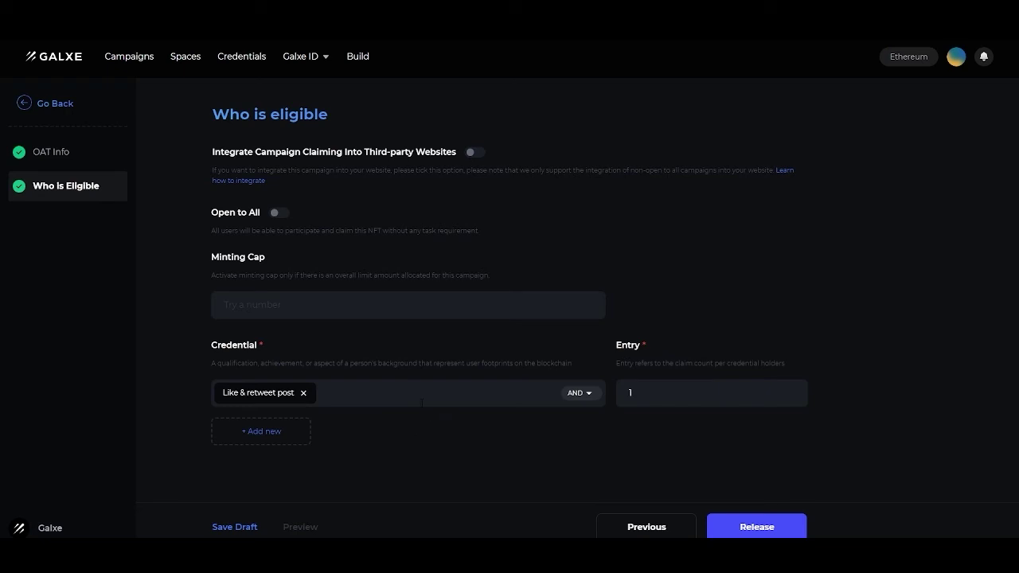
Set the first row's entry to 5 and add the polynomial Eth merge giveaway credential beside Like & retweet post.
click(672, 395)
text(5)
click(377, 387)
click(321, 318)
click(425, 481)
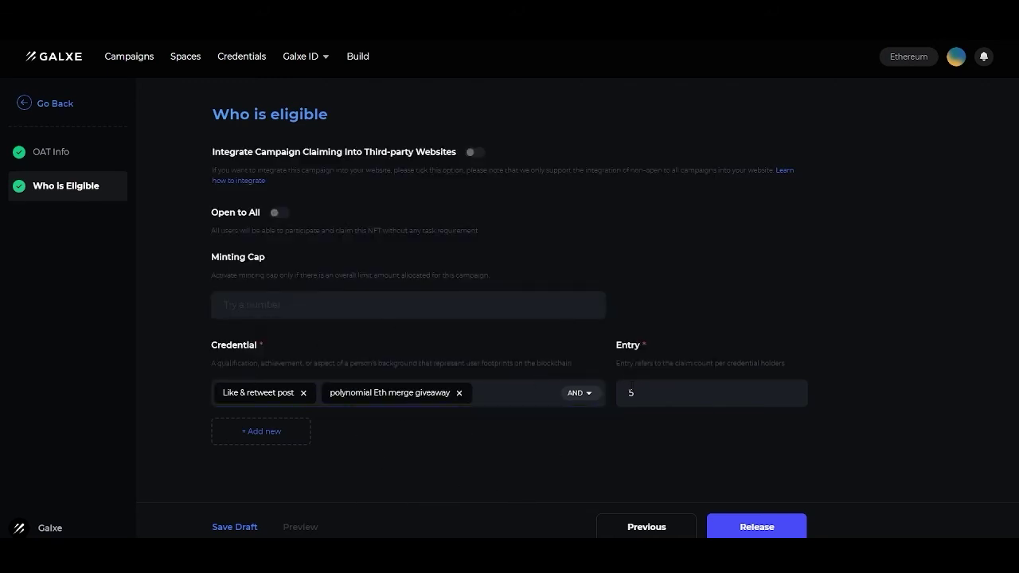
Combine Like & retweet post with Battle of the Perp Poker Masters #2 - Player using AND, and set the row's entry to 1.
click(581, 393)
click(562, 444)
click(648, 392)
key(BackSpace)
text(1)
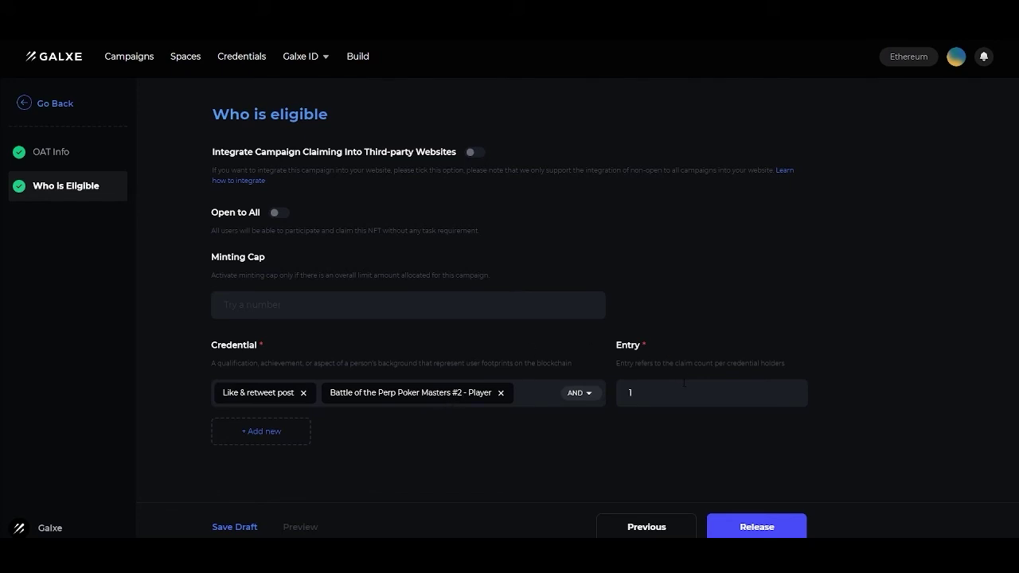
Add a second credential row requiring the polynomial Eth merge giveaway credential.
click(284, 431)
click(308, 430)
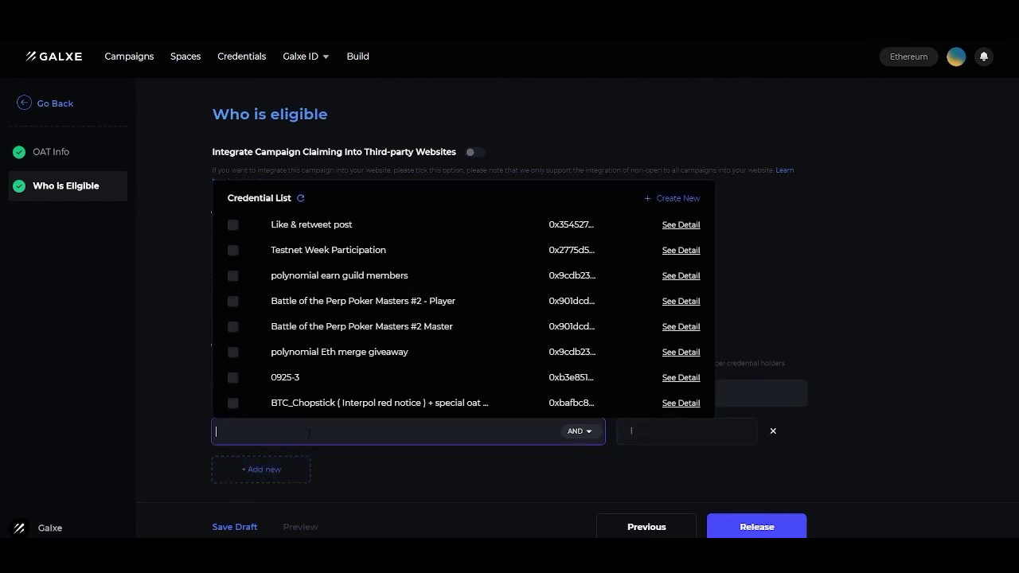
click(305, 352)
click(468, 507)
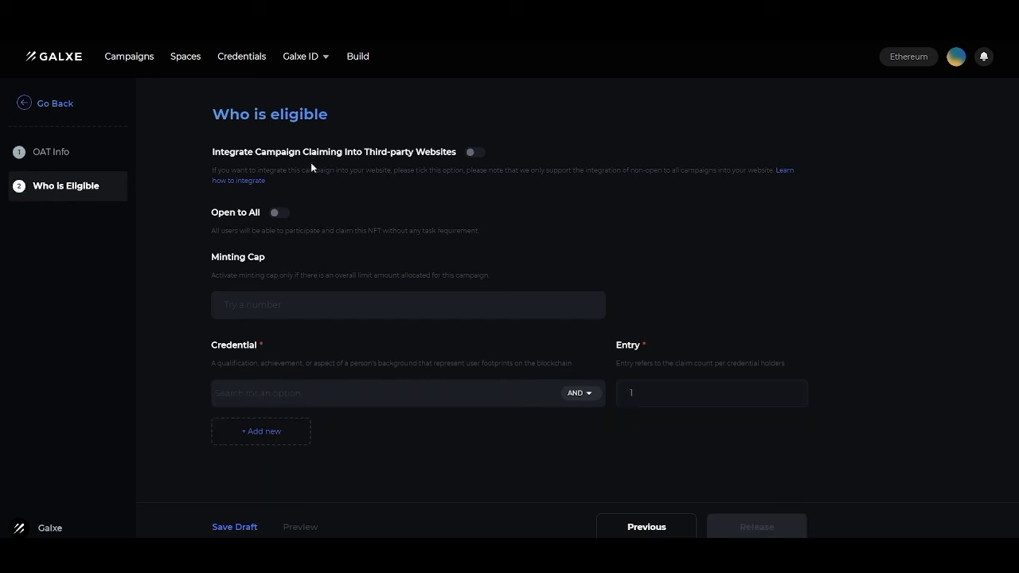
Check the third-party website integration option, then review the OAT info and return to the eligibility settings.
click(480, 154)
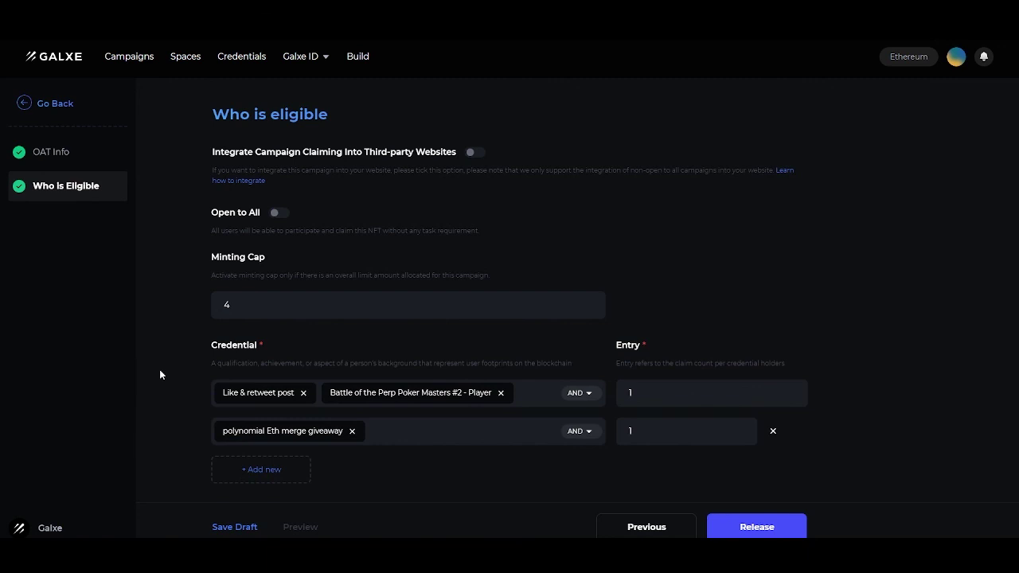
click(50, 152)
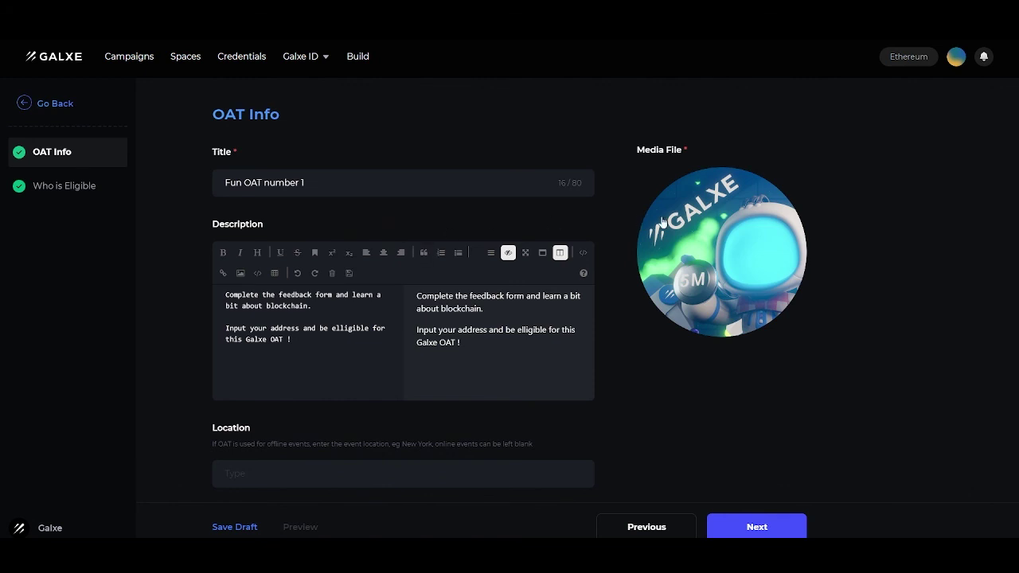
click(84, 191)
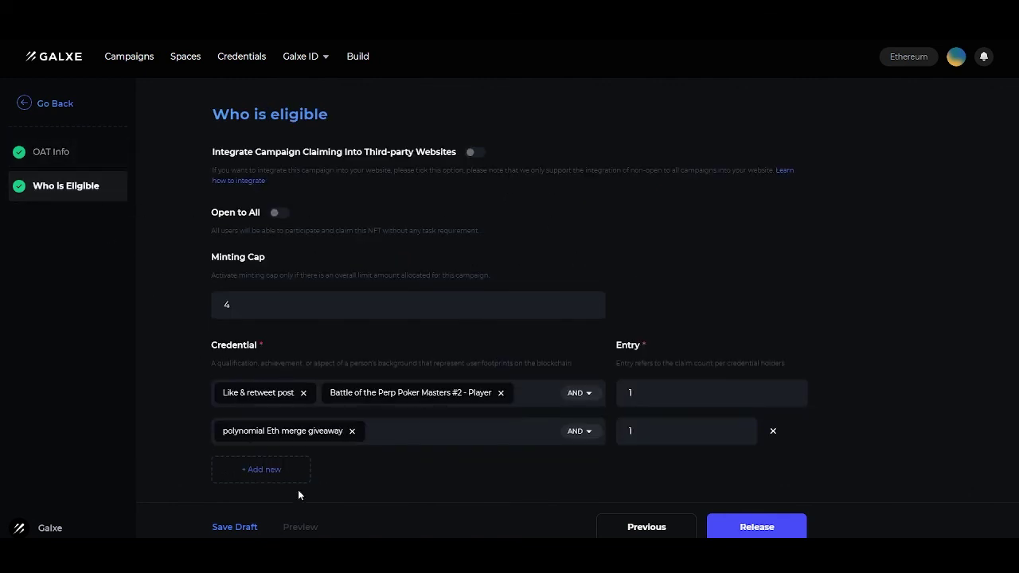
Release the OAT campaign and sign the wallet's signature request.
click(750, 529)
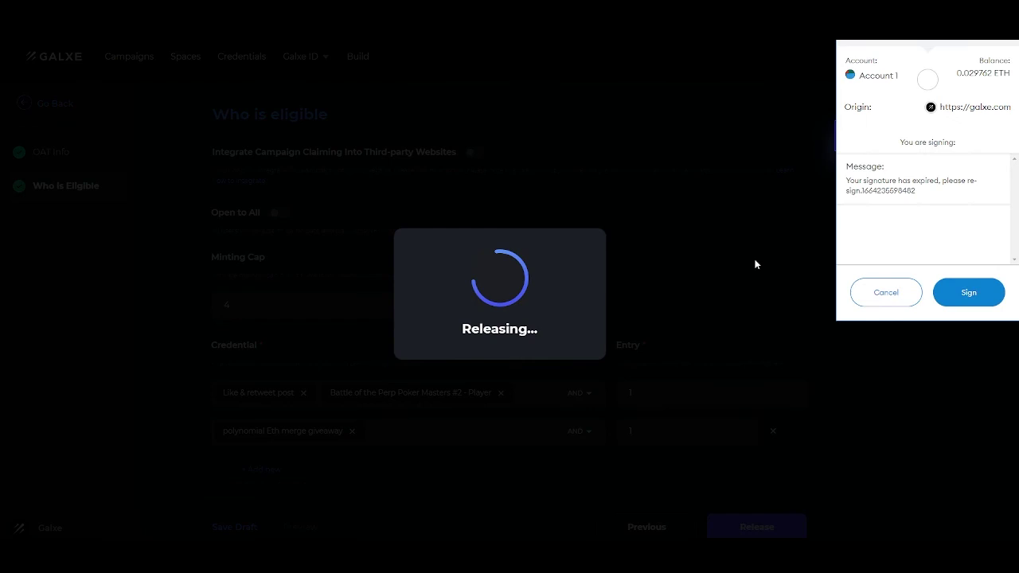
click(951, 299)
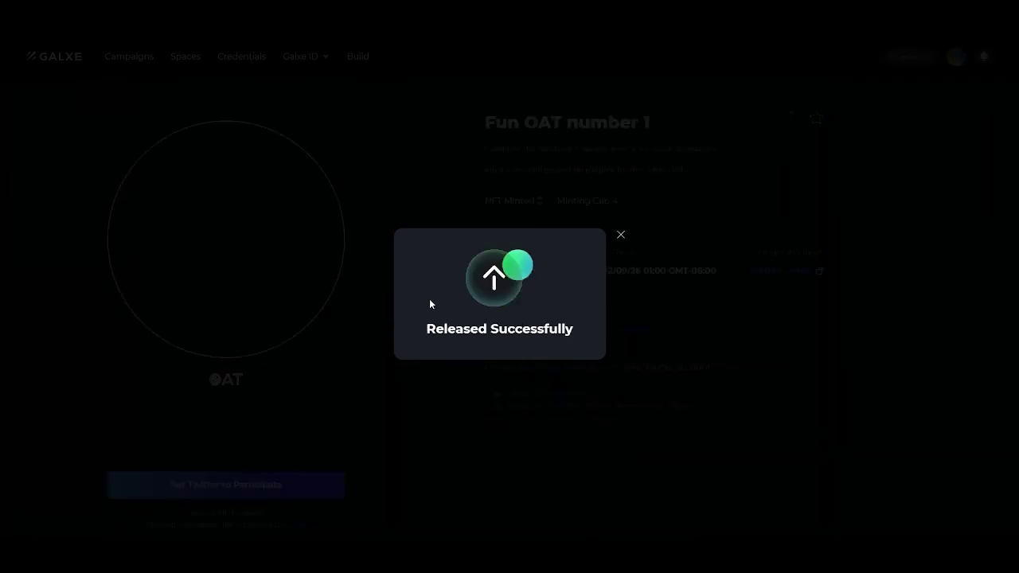